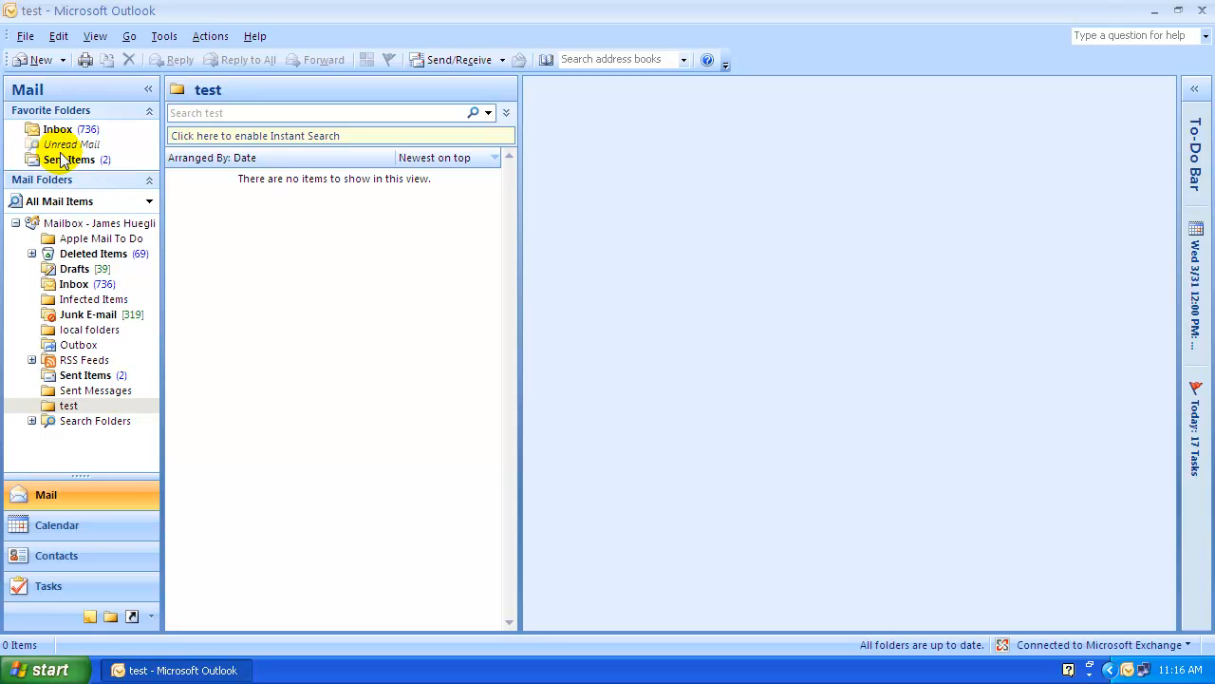
- Start a new message with the start of a contact's name in To, then minimize it
click(34, 62)
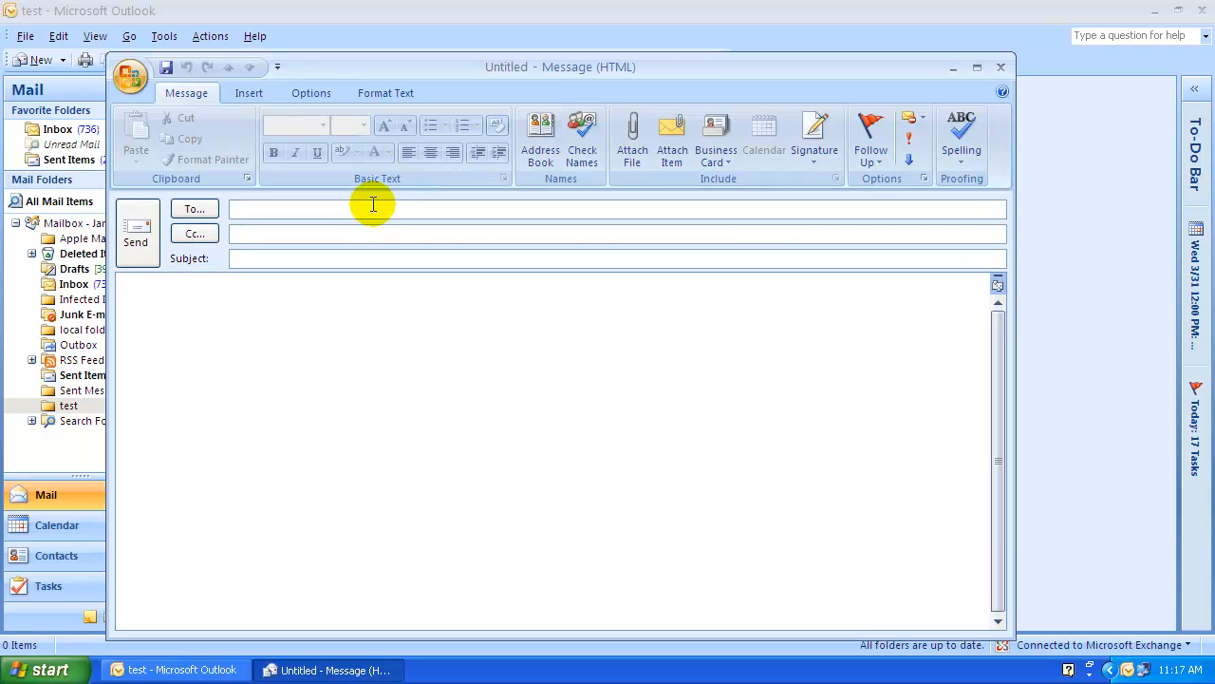
text(john)
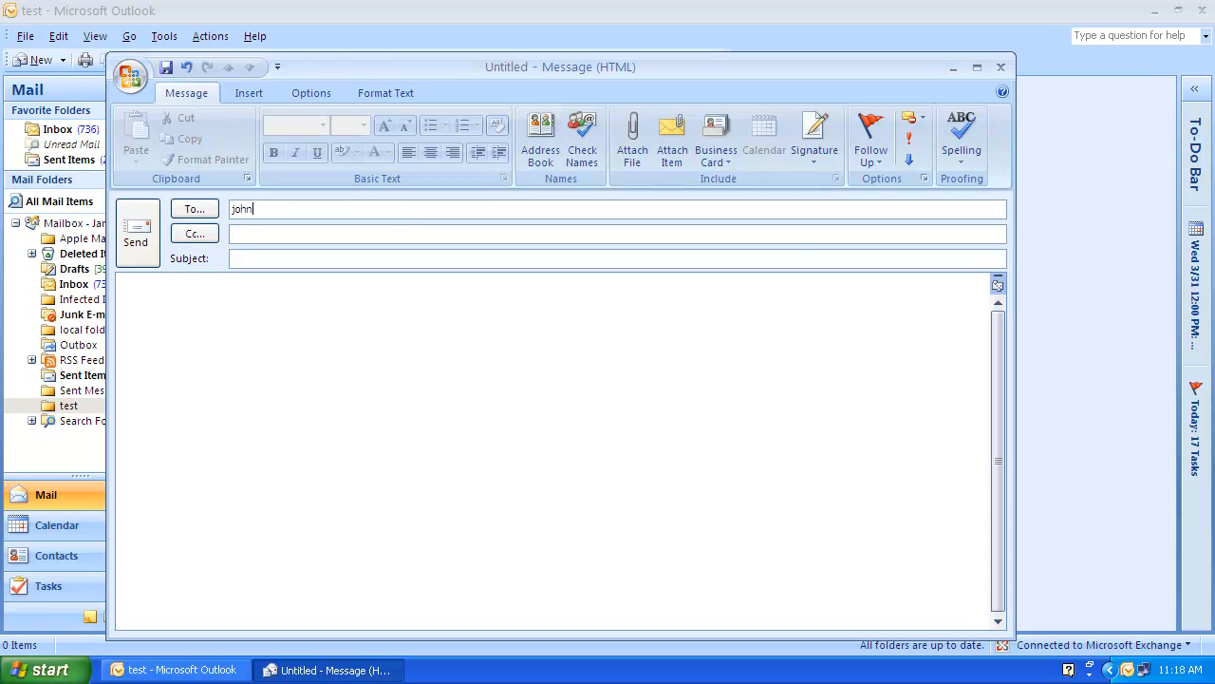
click(976, 68)
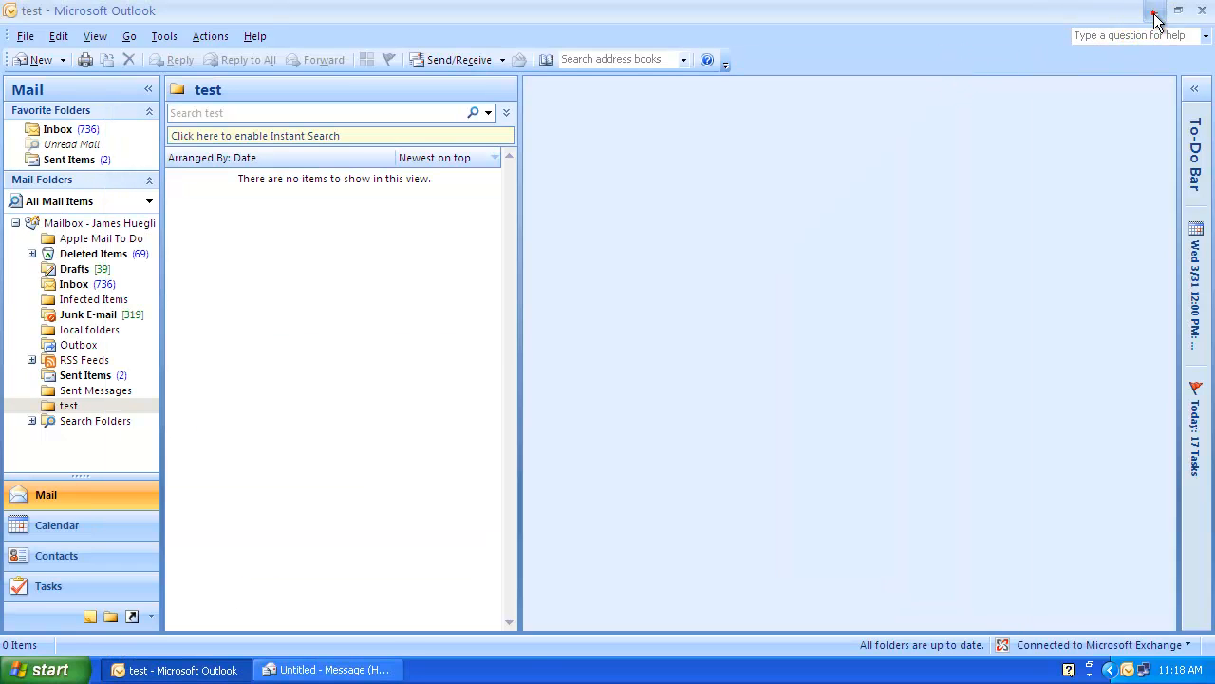
- Minimize Outlook and browse via My Computer to C:\Documents and Settings and the user's profile folder
click(1155, 11)
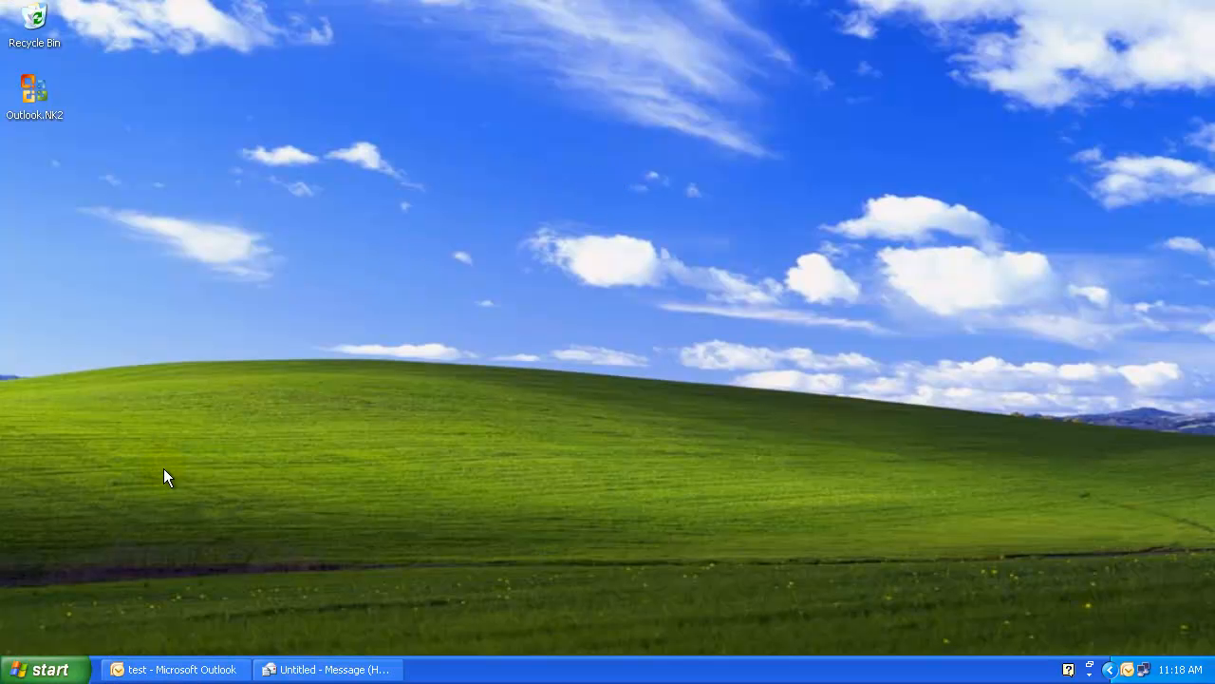
click(43, 669)
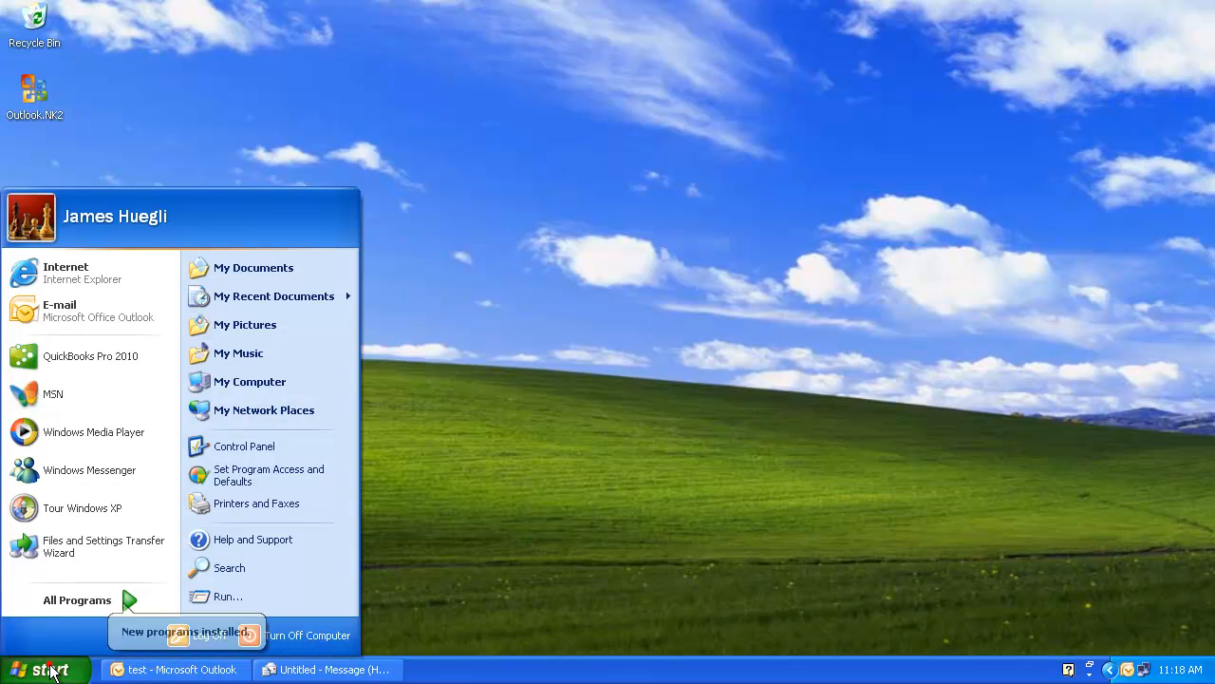
click(269, 389)
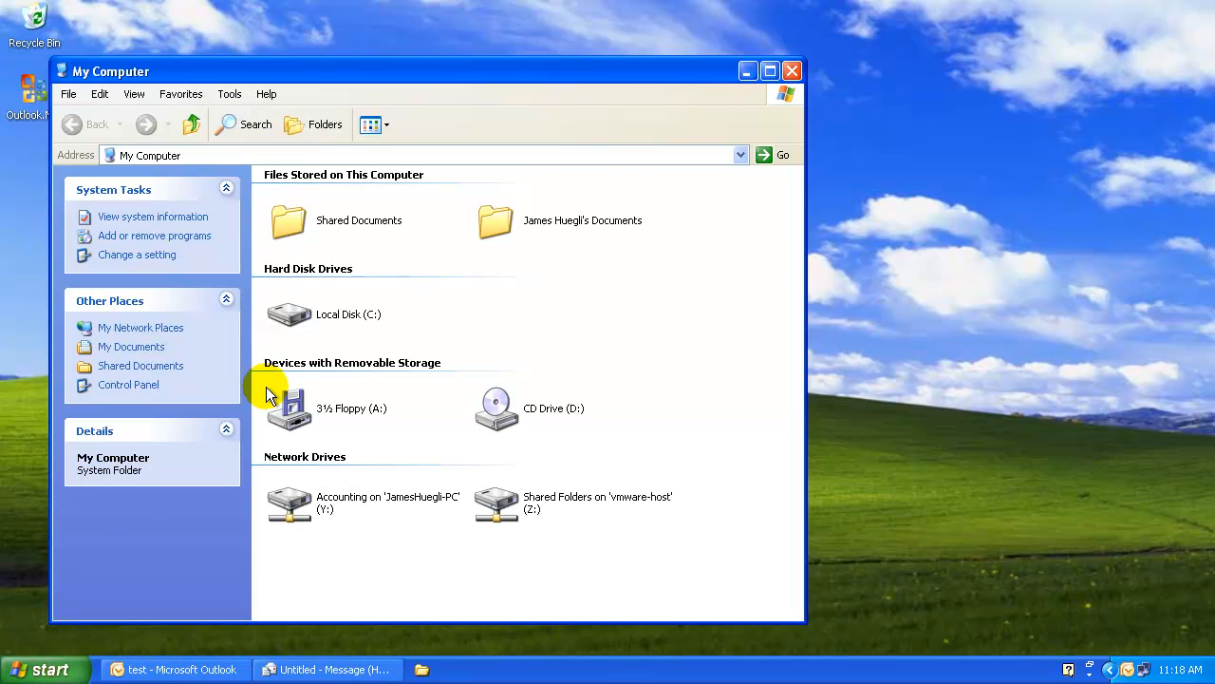
double_click(319, 315)
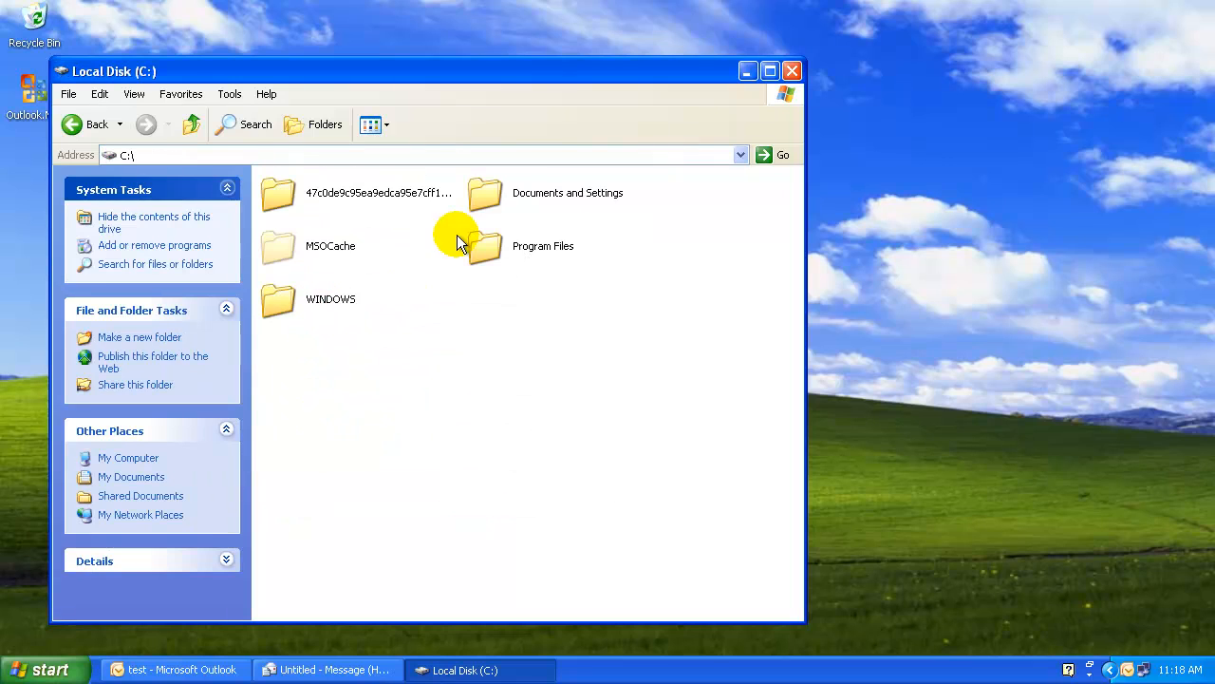
double_click(498, 193)
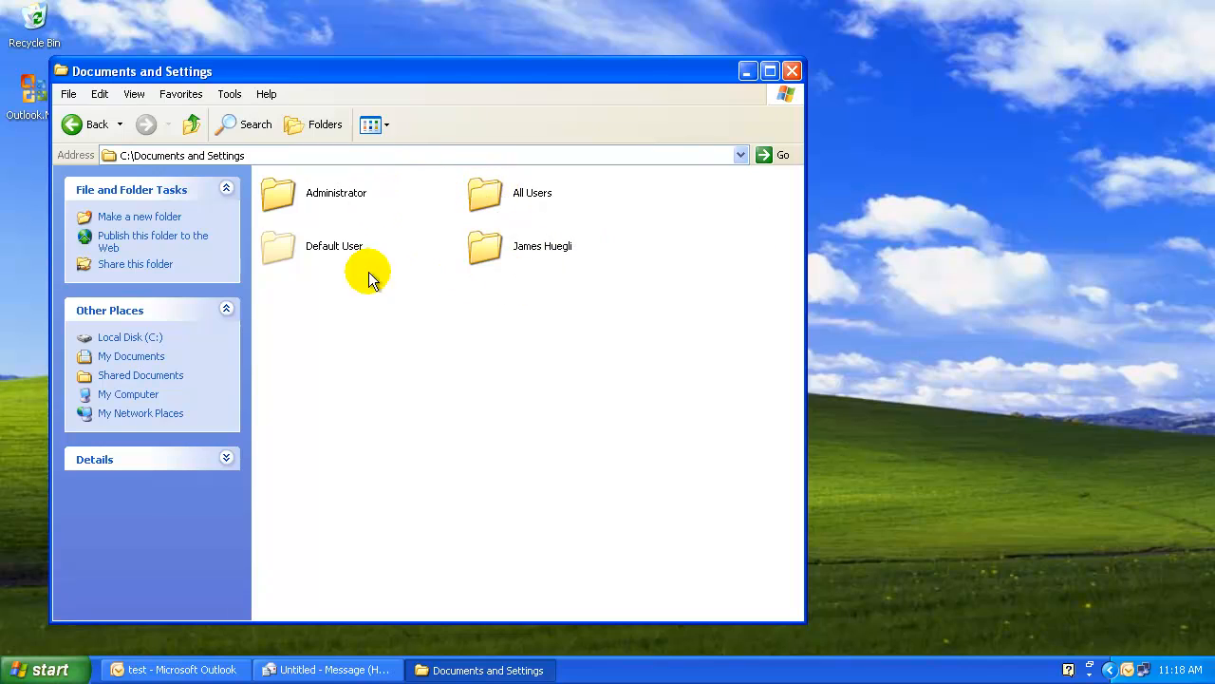
double_click(490, 248)
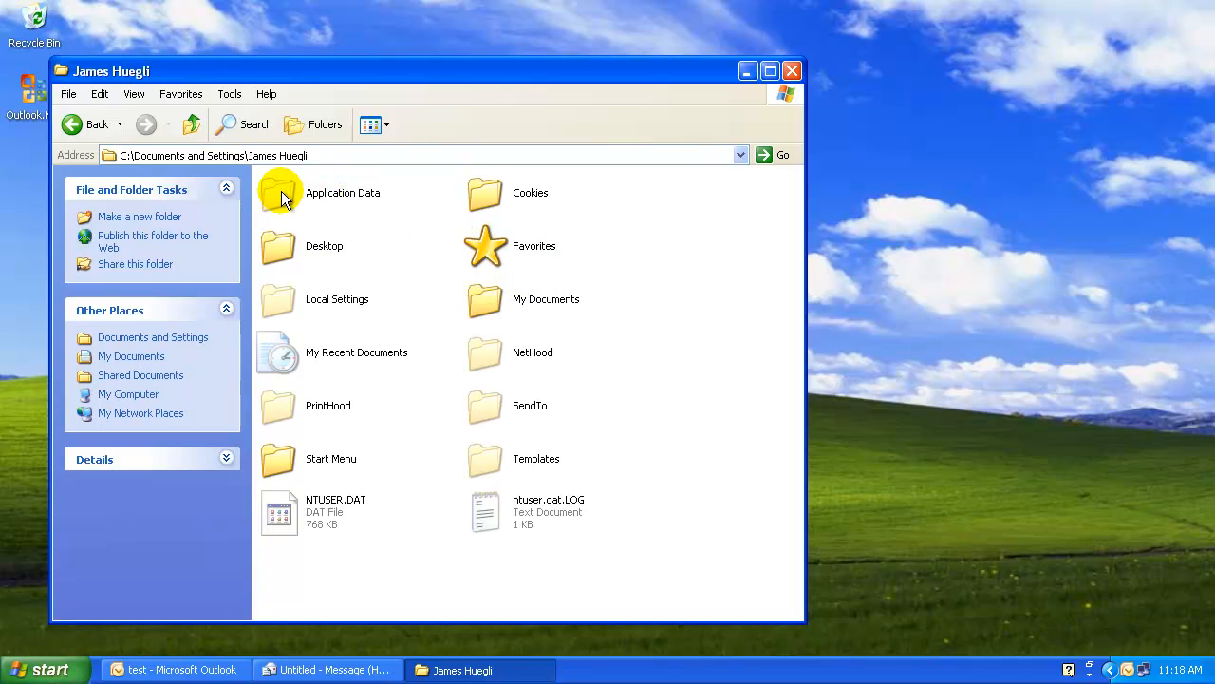
mouse_move(281, 199)
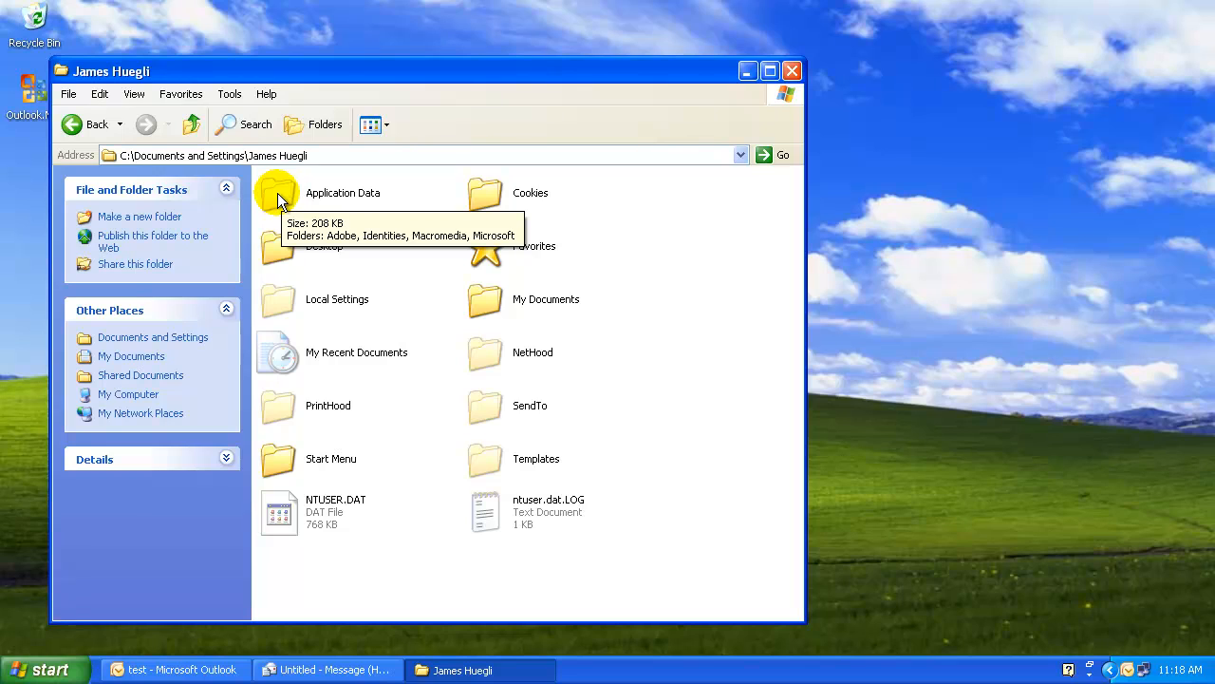
click(232, 97)
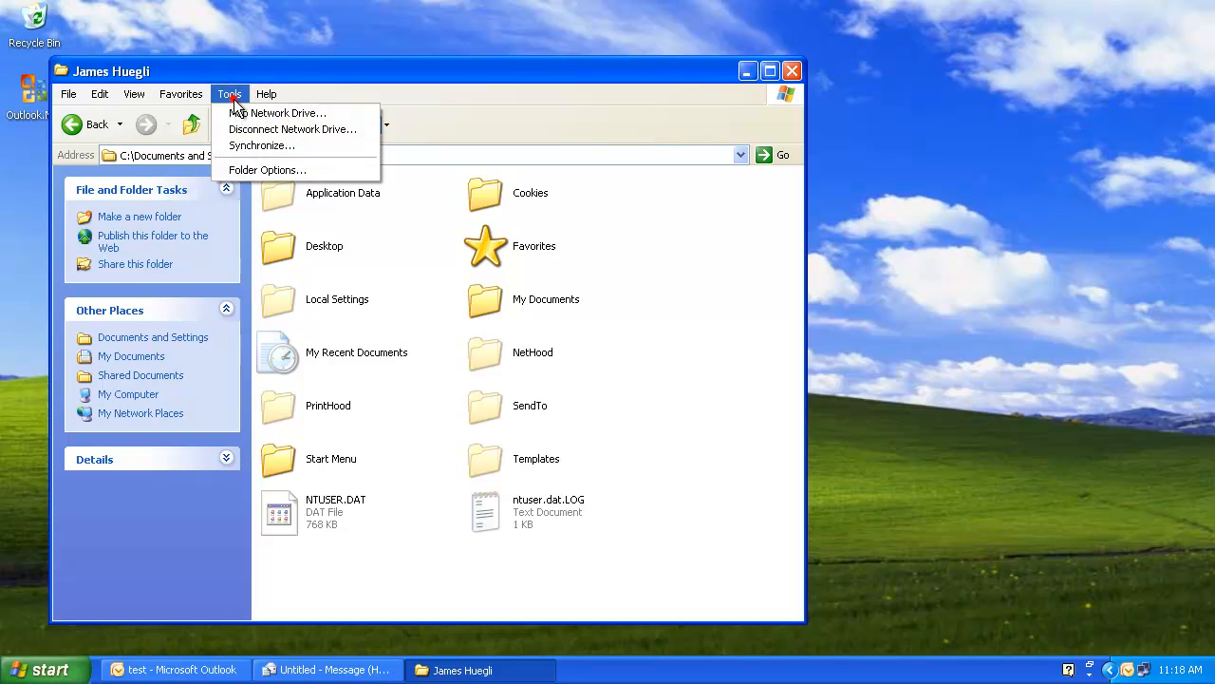
click(285, 170)
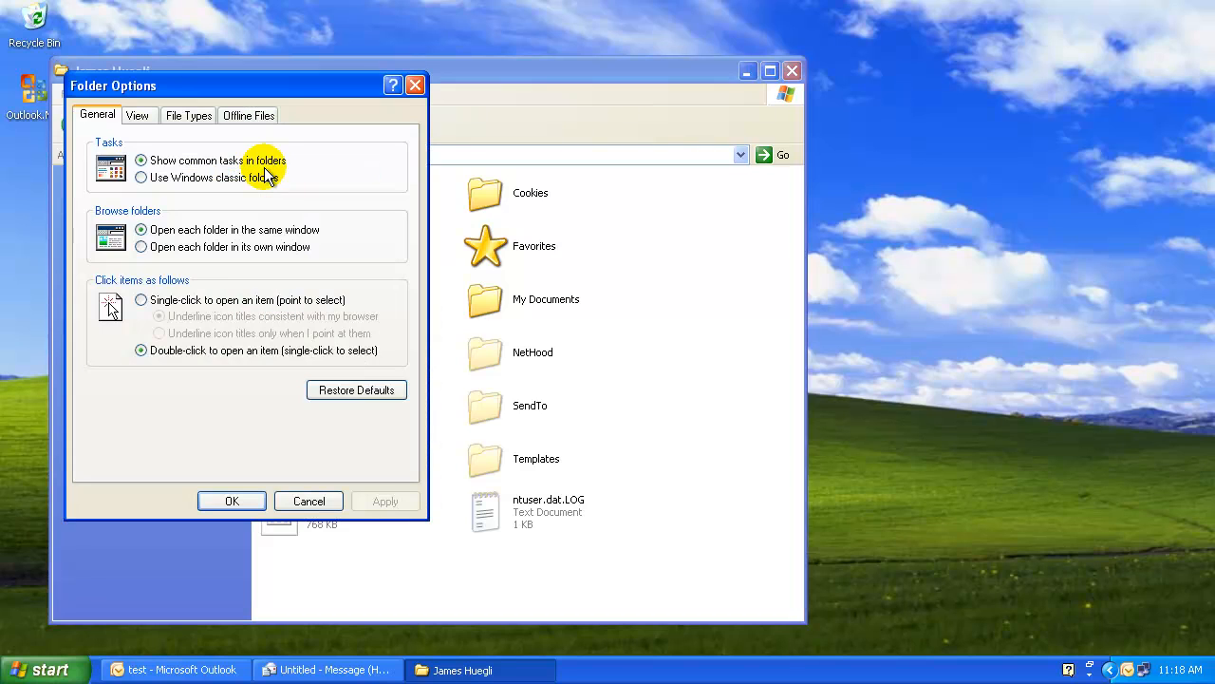
click(137, 116)
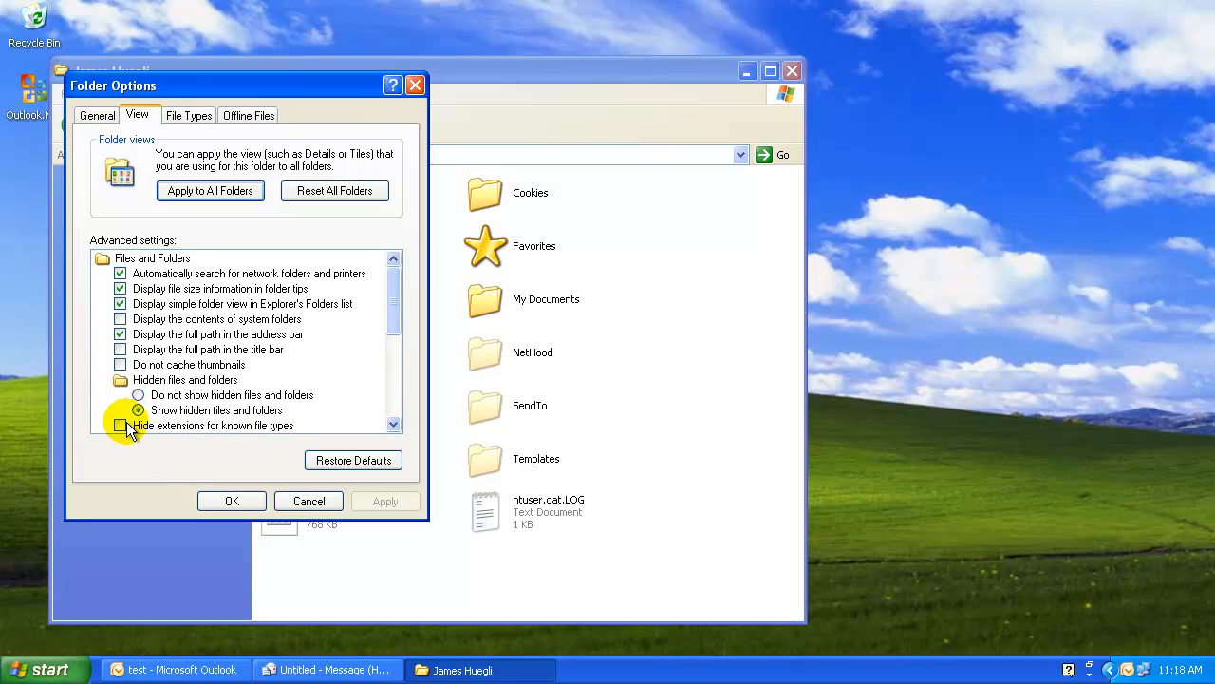
click(236, 495)
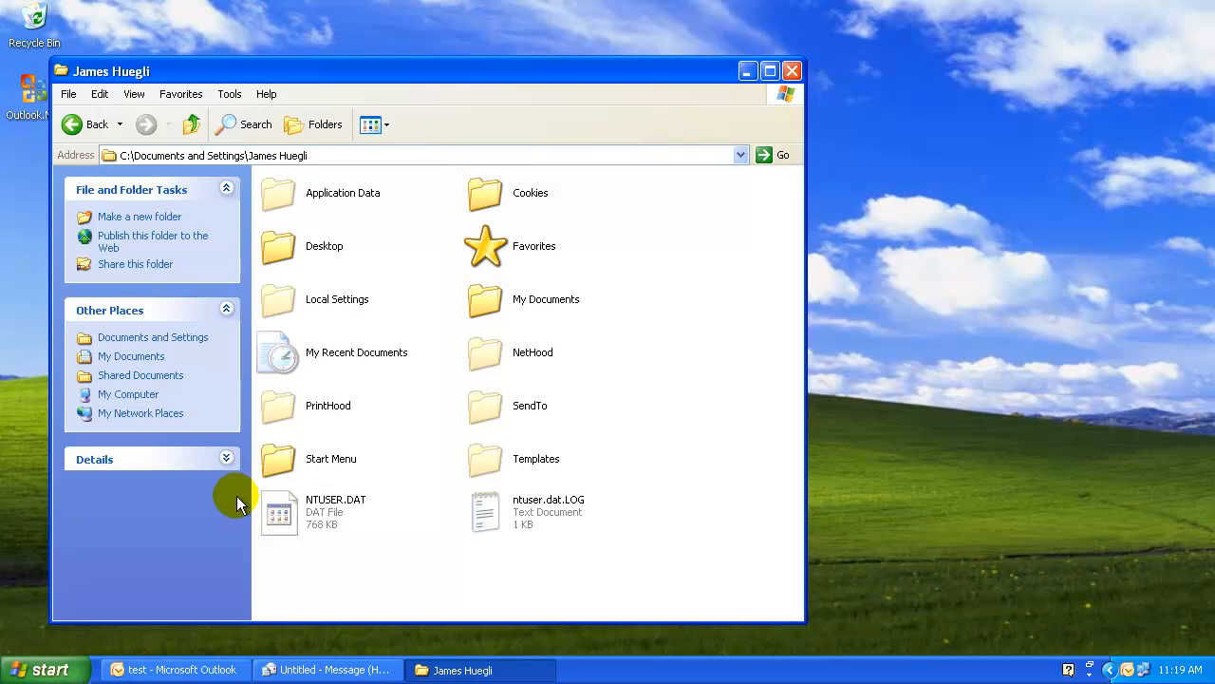
- Go into Application Data, then Microsoft, then Outlook to reach the profile's NK2 file
click(275, 204)
double_click(278, 204)
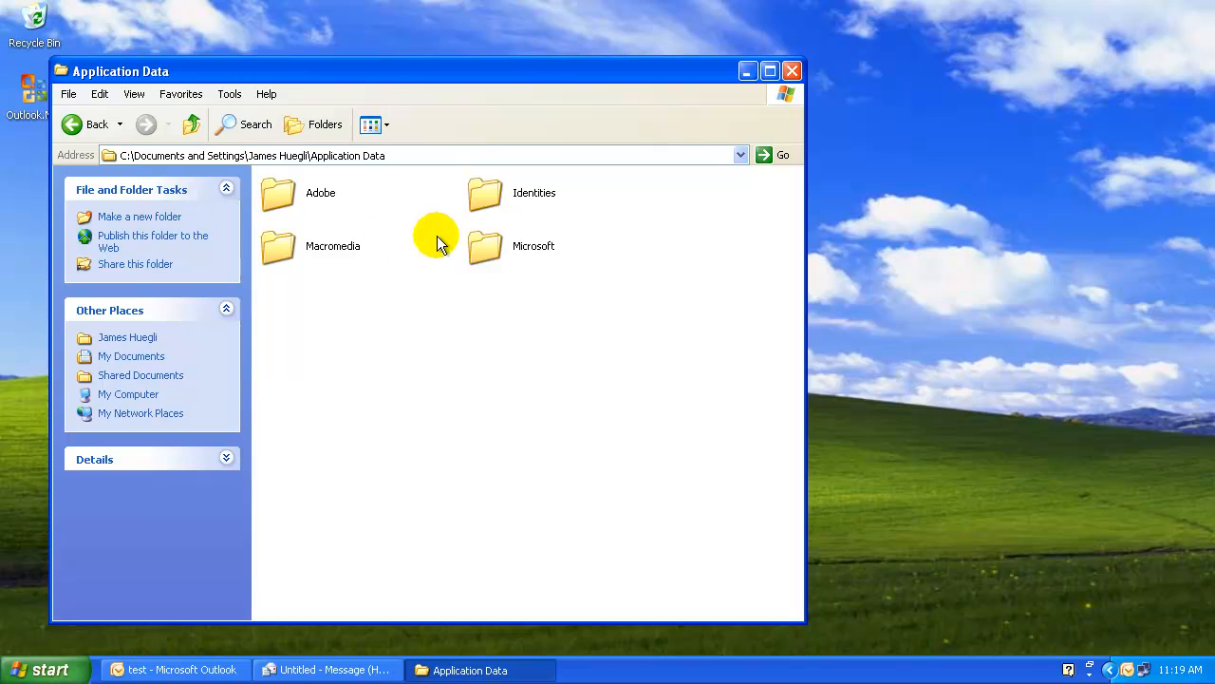
click(492, 247)
double_click(492, 247)
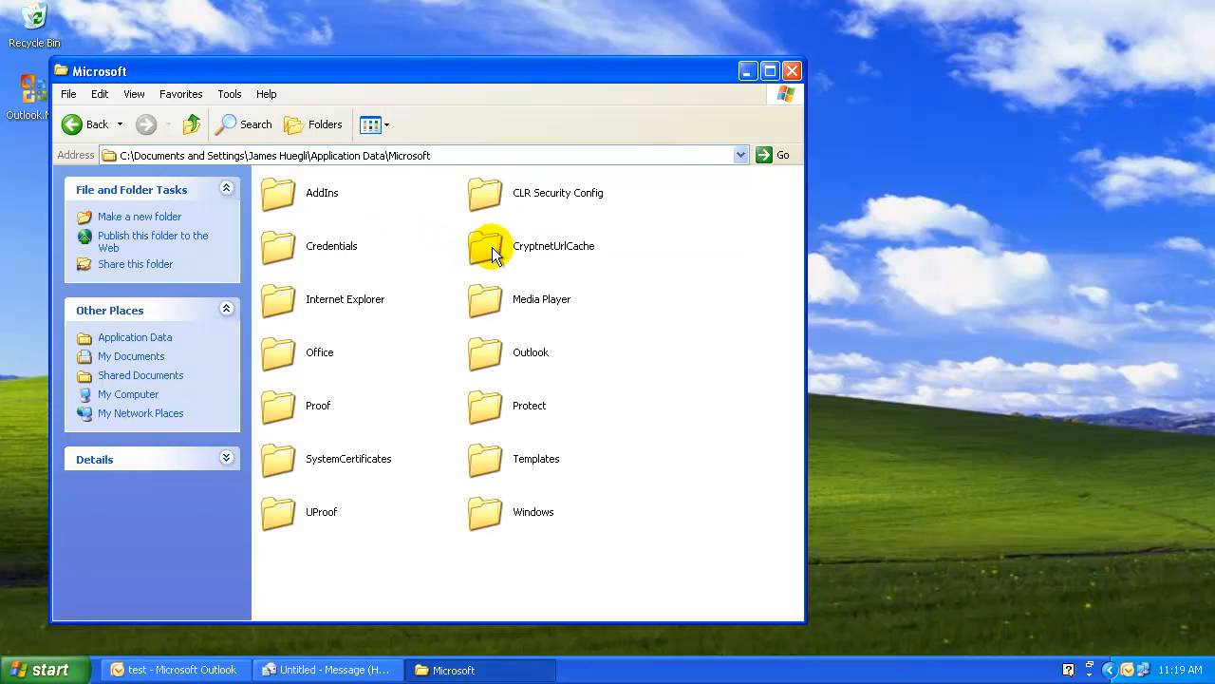
click(493, 361)
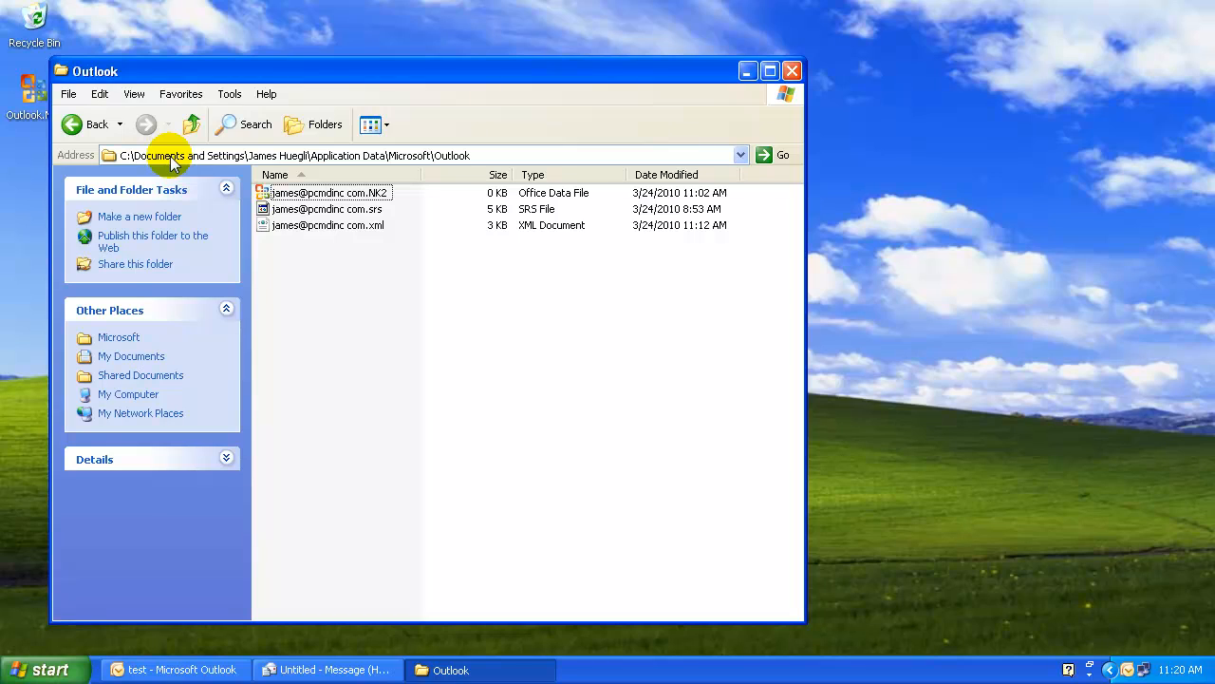
- Move the folder window aside, then close the unsaved message and Outlook without keeping a draft
click(539, 75)
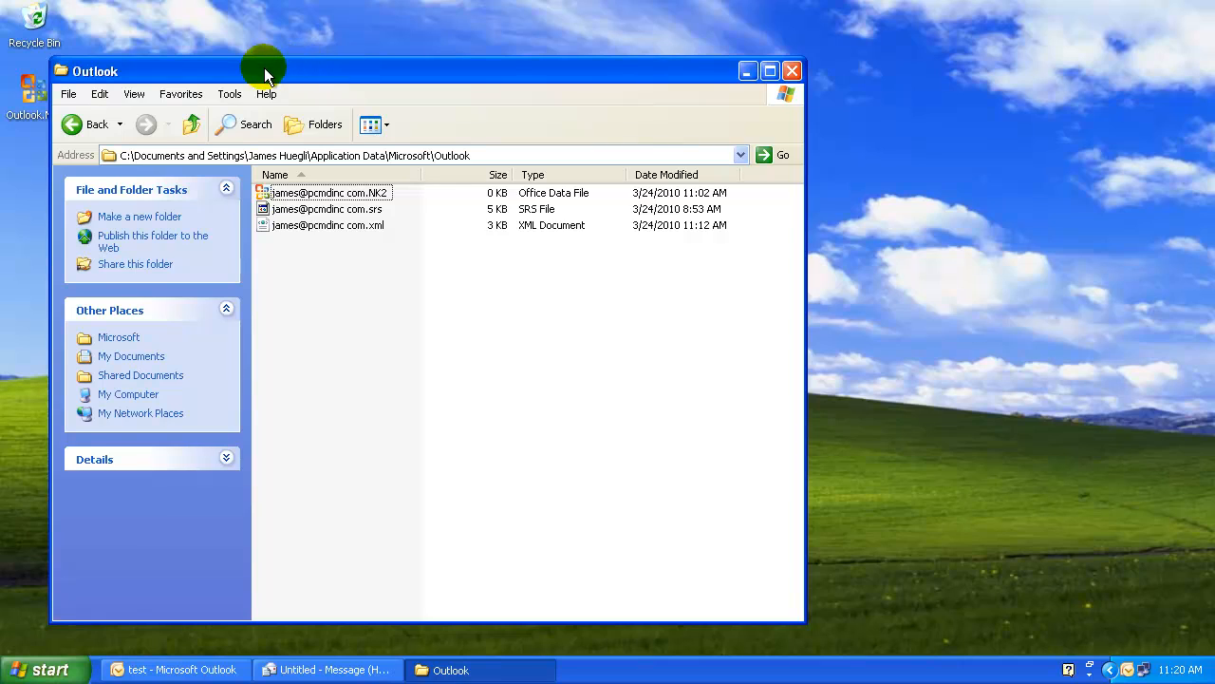
drag(264, 67, 509, 75)
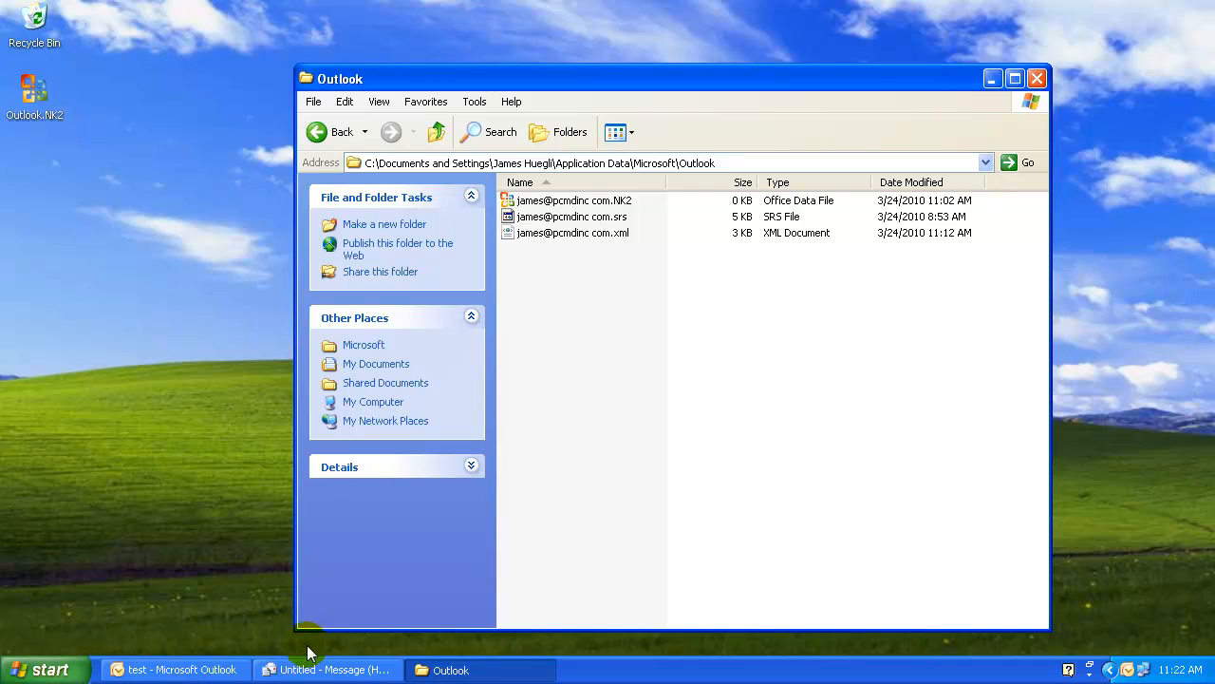
click(206, 672)
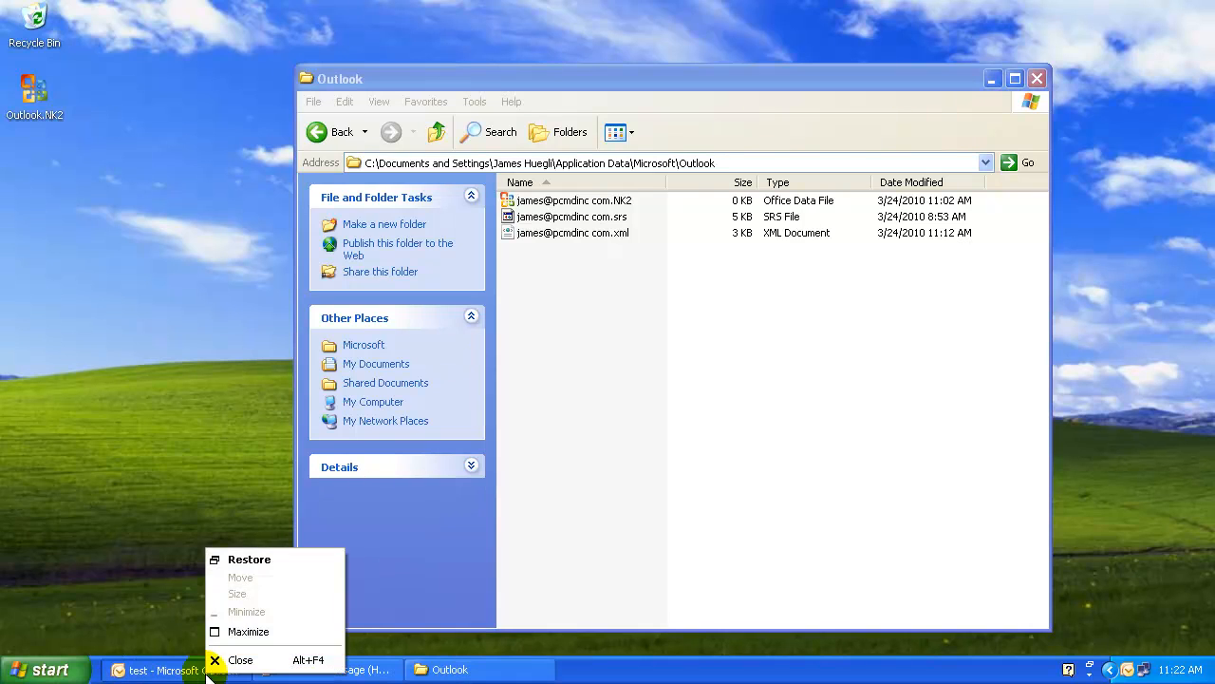
click(236, 657)
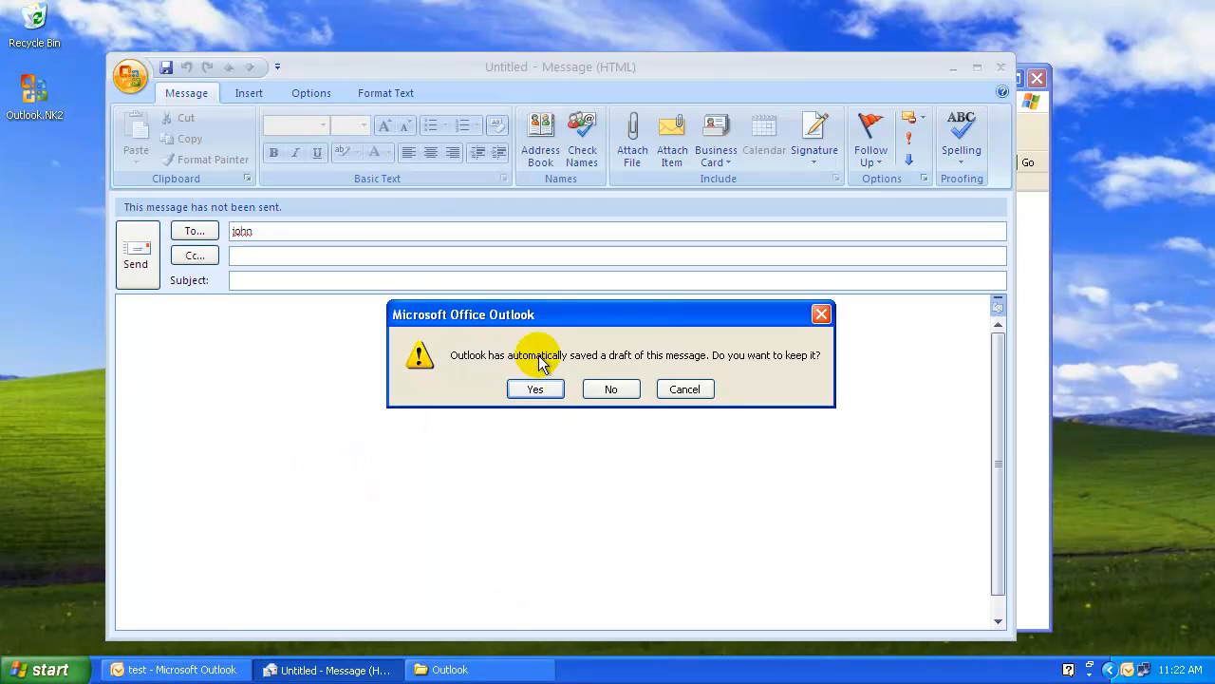
click(617, 388)
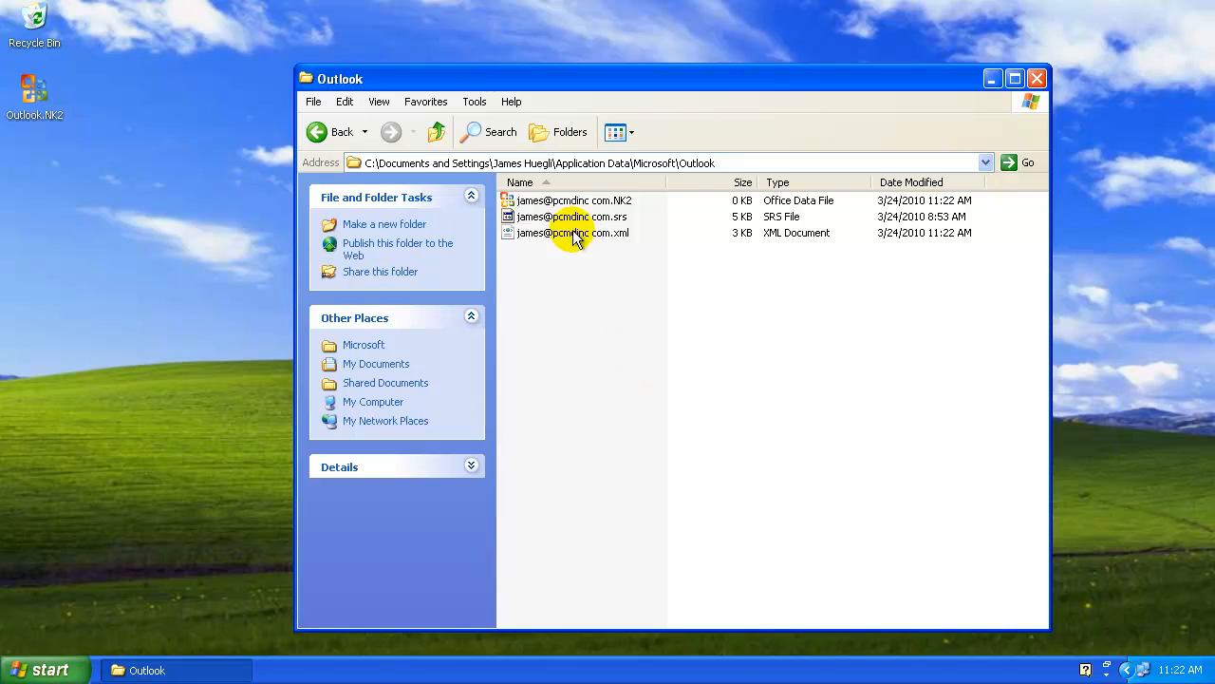
- Rename the profile's NK2 file by appending .old so it becomes an OLD File
click(528, 199)
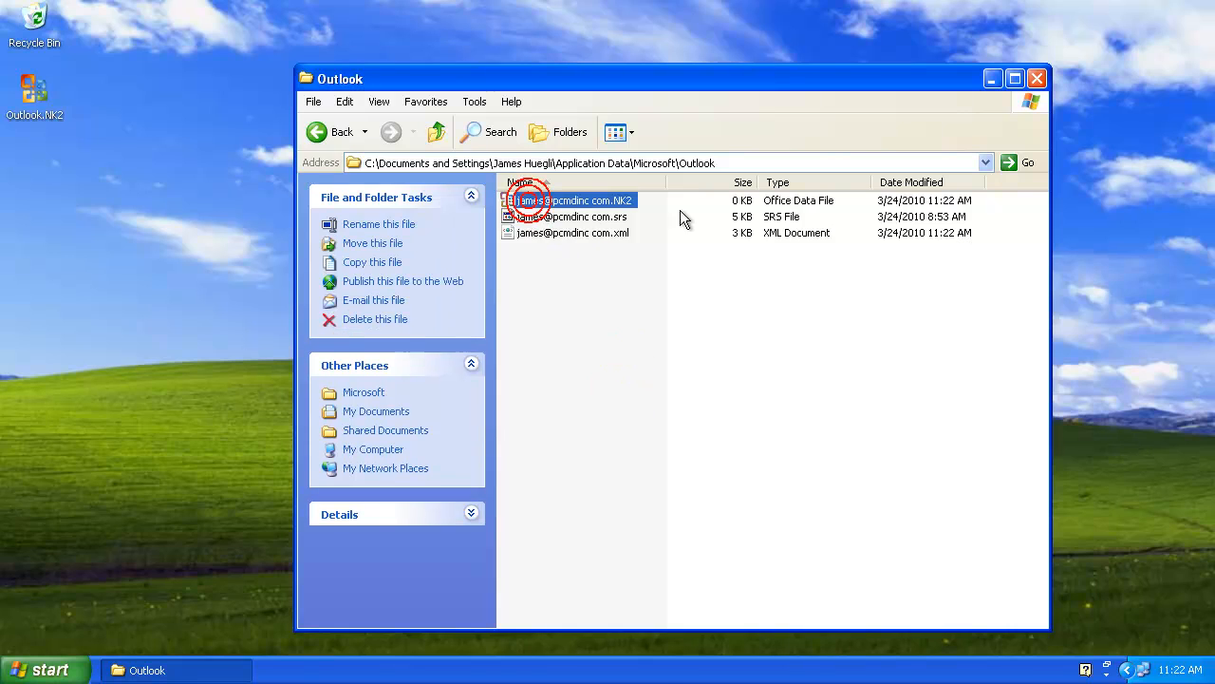
right_click(628, 201)
click(698, 332)
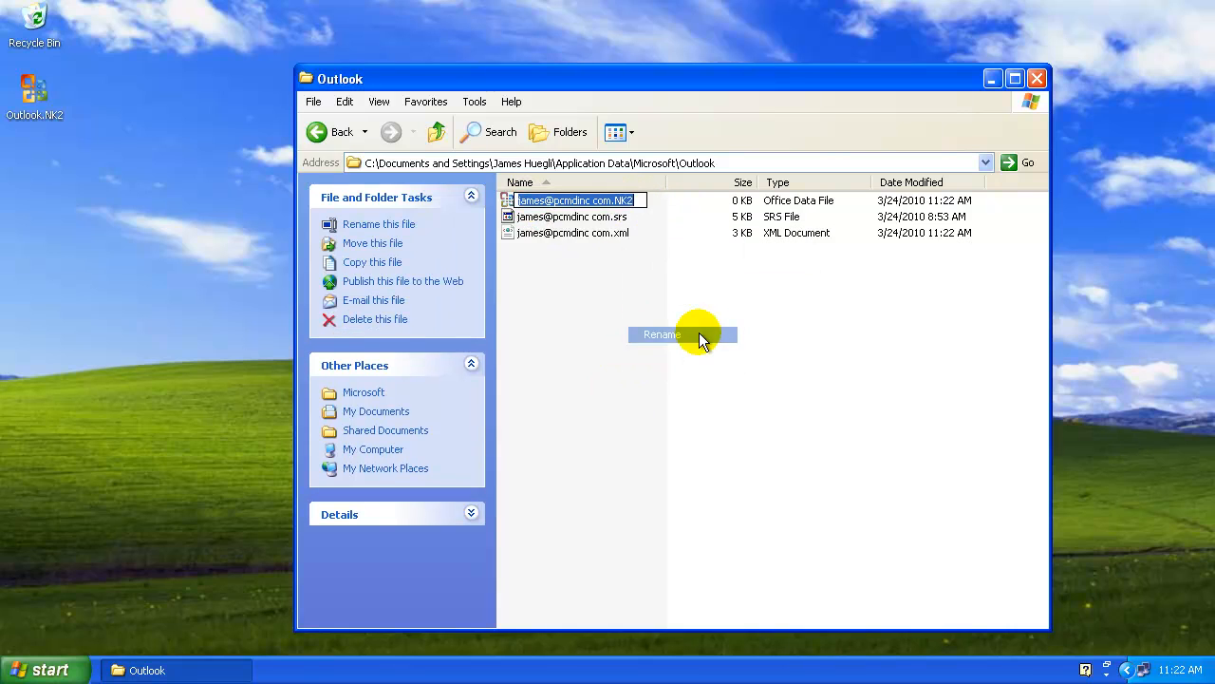
click(639, 199)
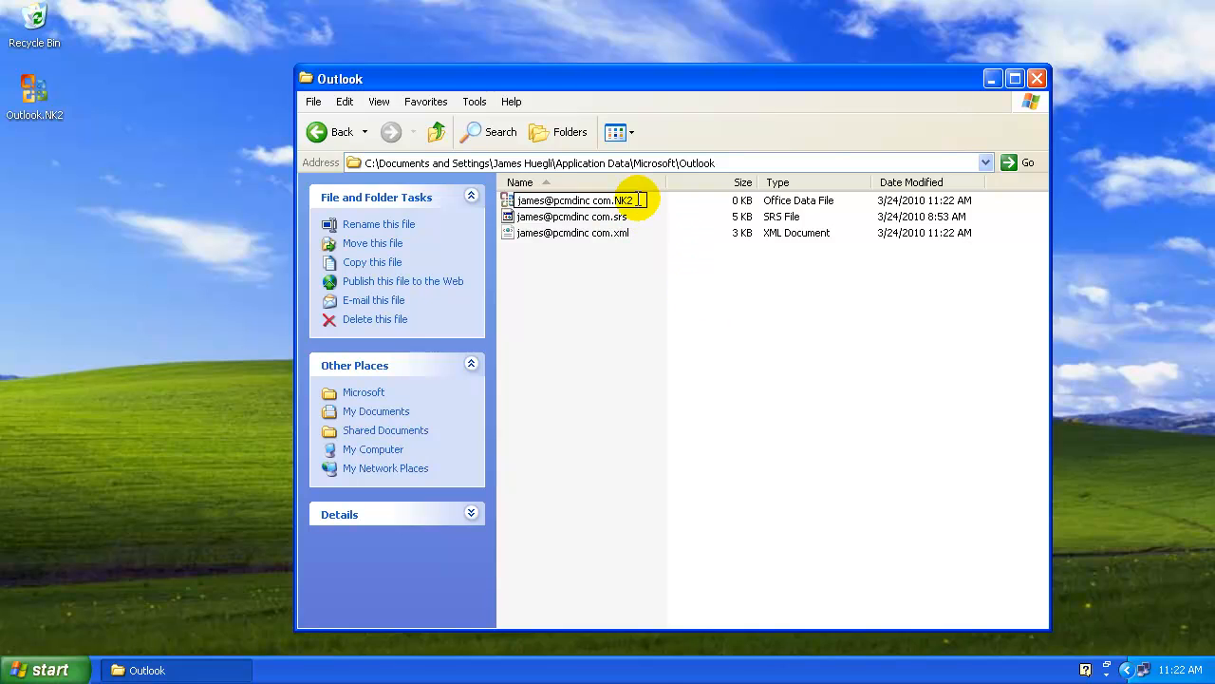
text(.old)
key(Return)
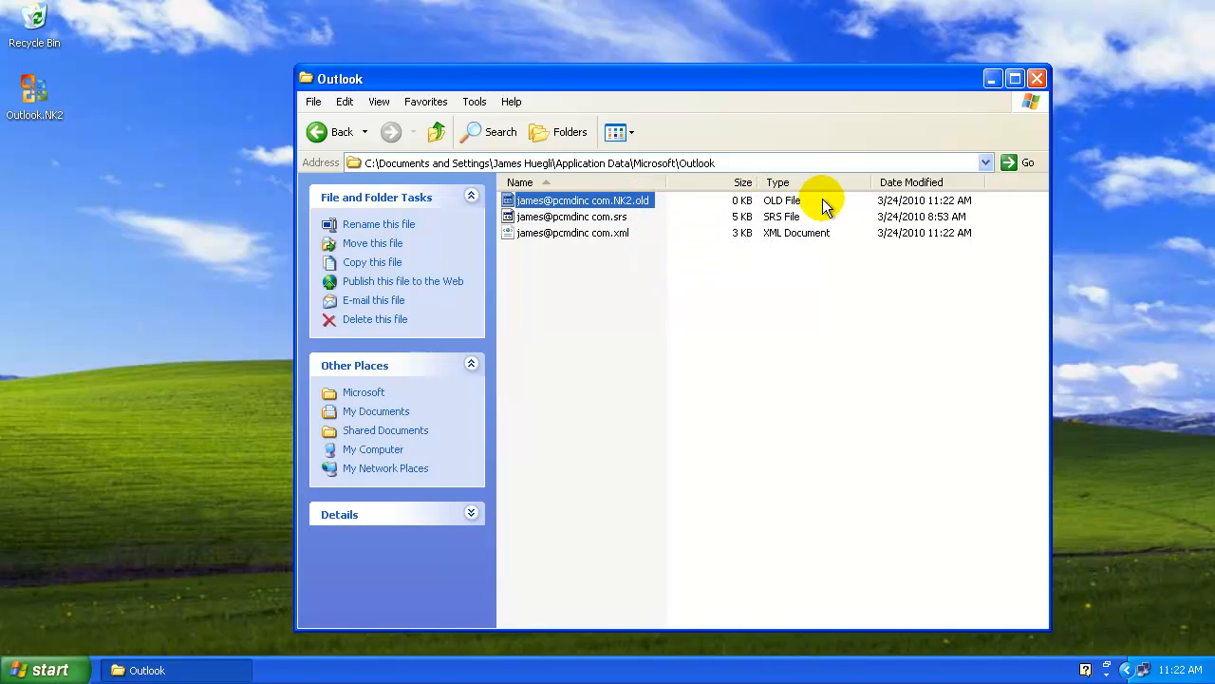
click(34, 90)
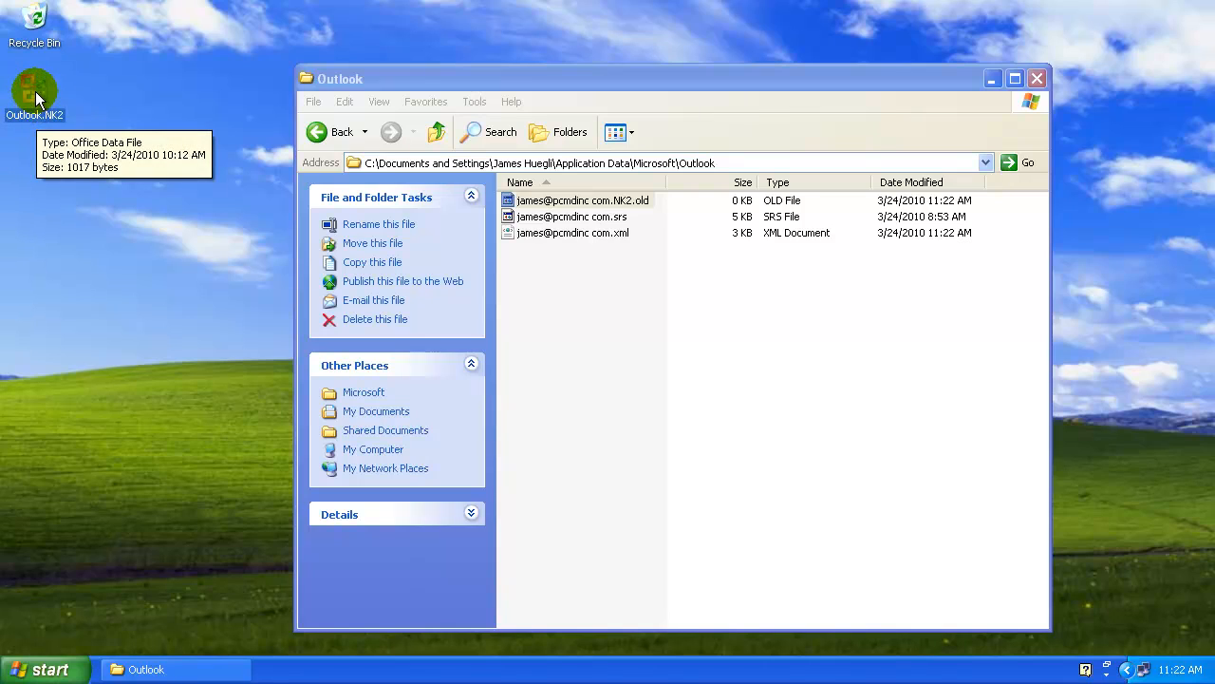
- Copy the desktop Outlook.NK2 backup and paste it into the profile's Outlook folder
right_click(35, 91)
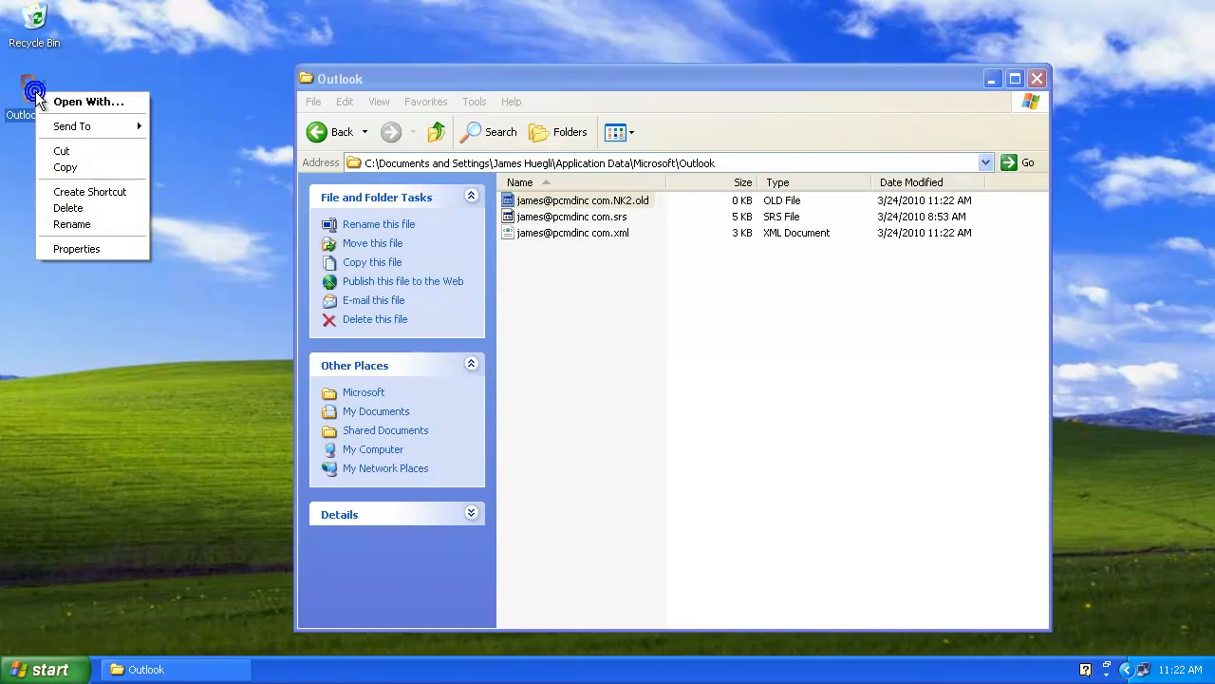
click(87, 170)
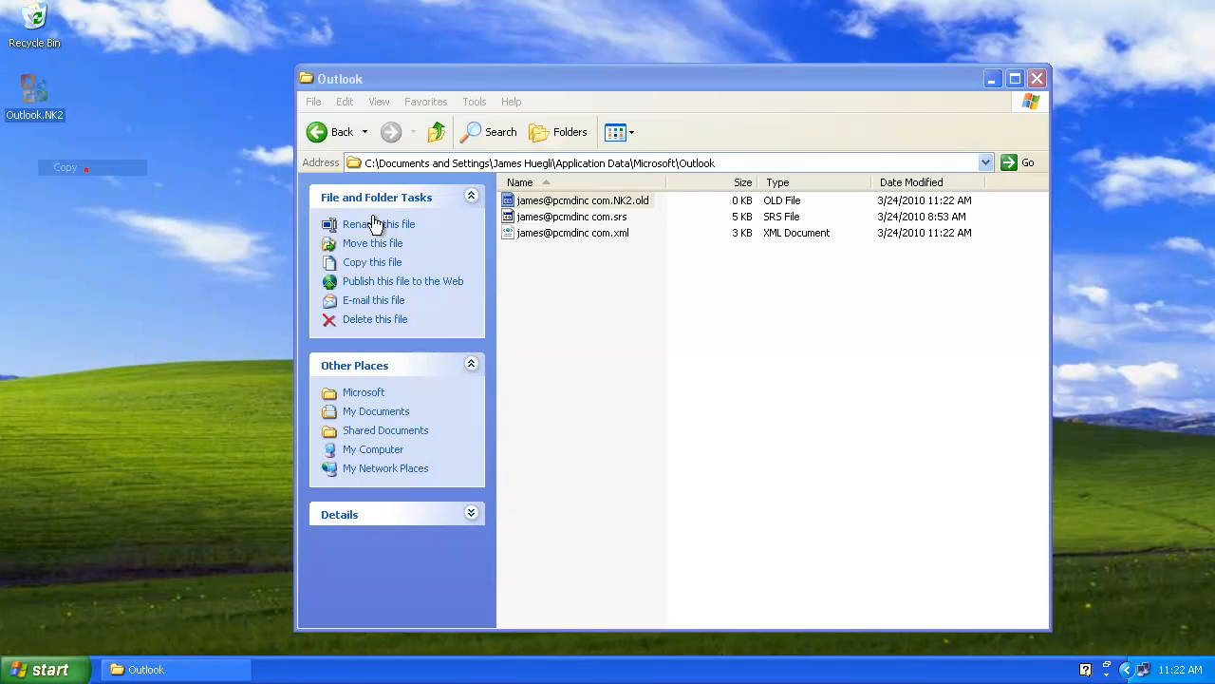
right_click(553, 270)
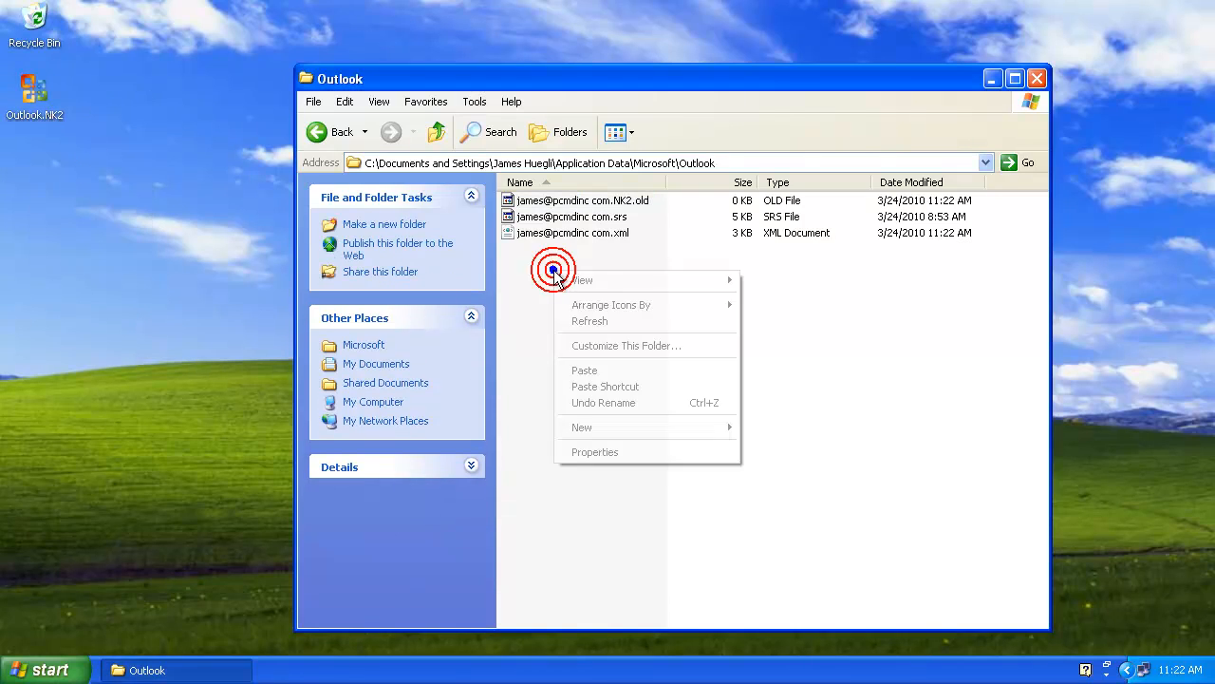
click(617, 370)
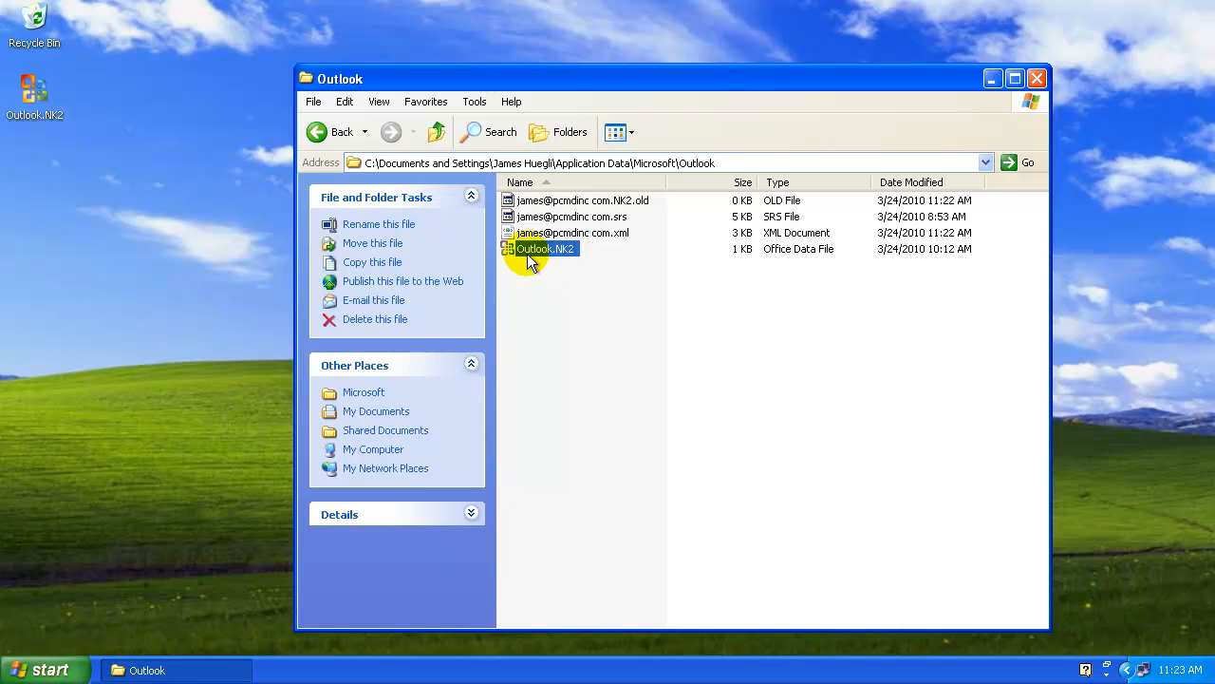
- Rename the pasted Outlook.NK2, replacing 'Outlook' with the account's name as the original NK2 name
right_click(555, 256)
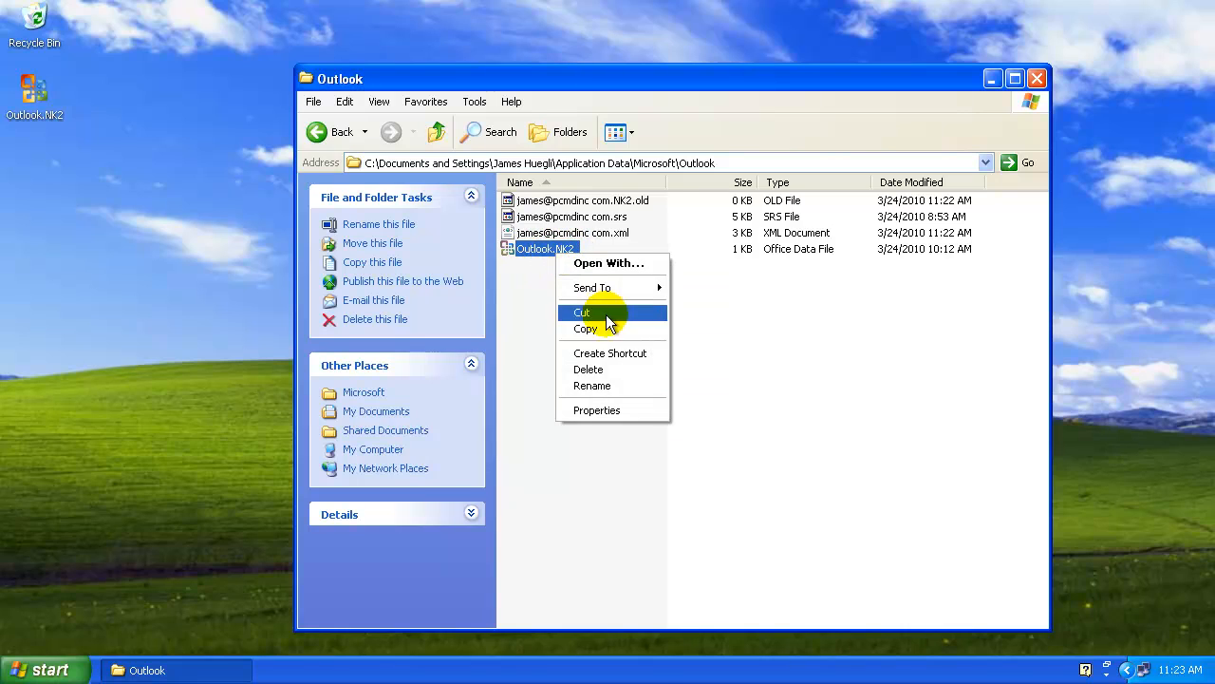
click(602, 385)
click(553, 249)
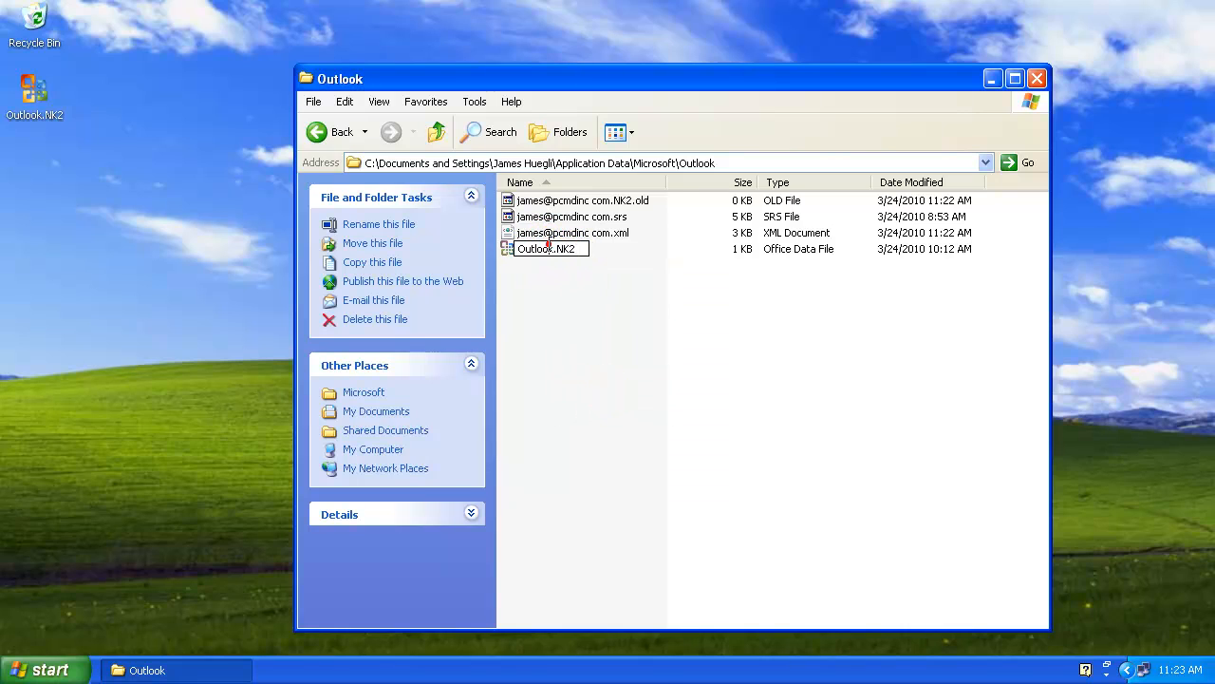
drag(553, 248, 472, 250)
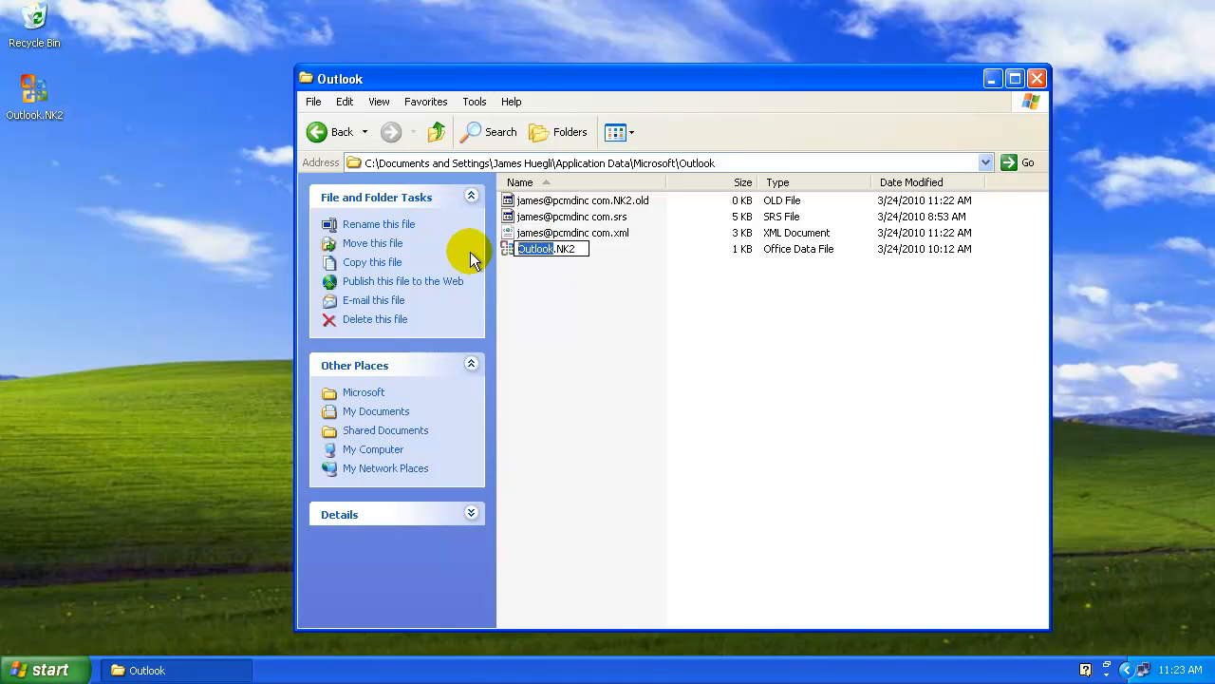
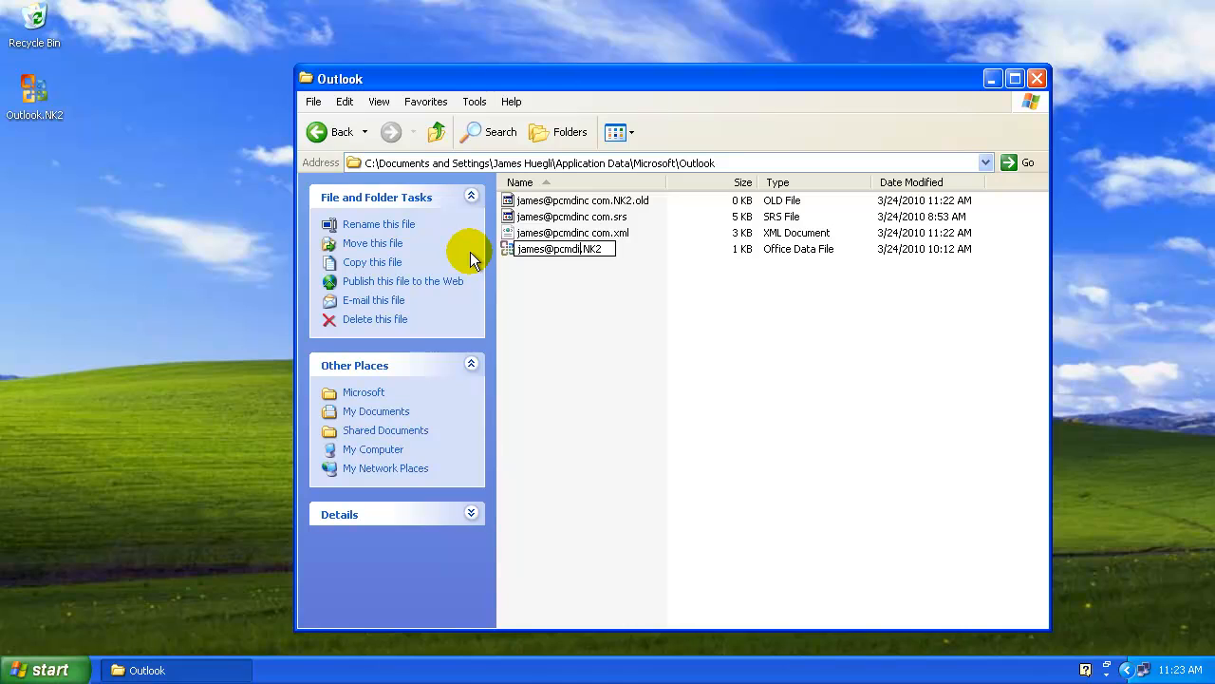
key(Return)
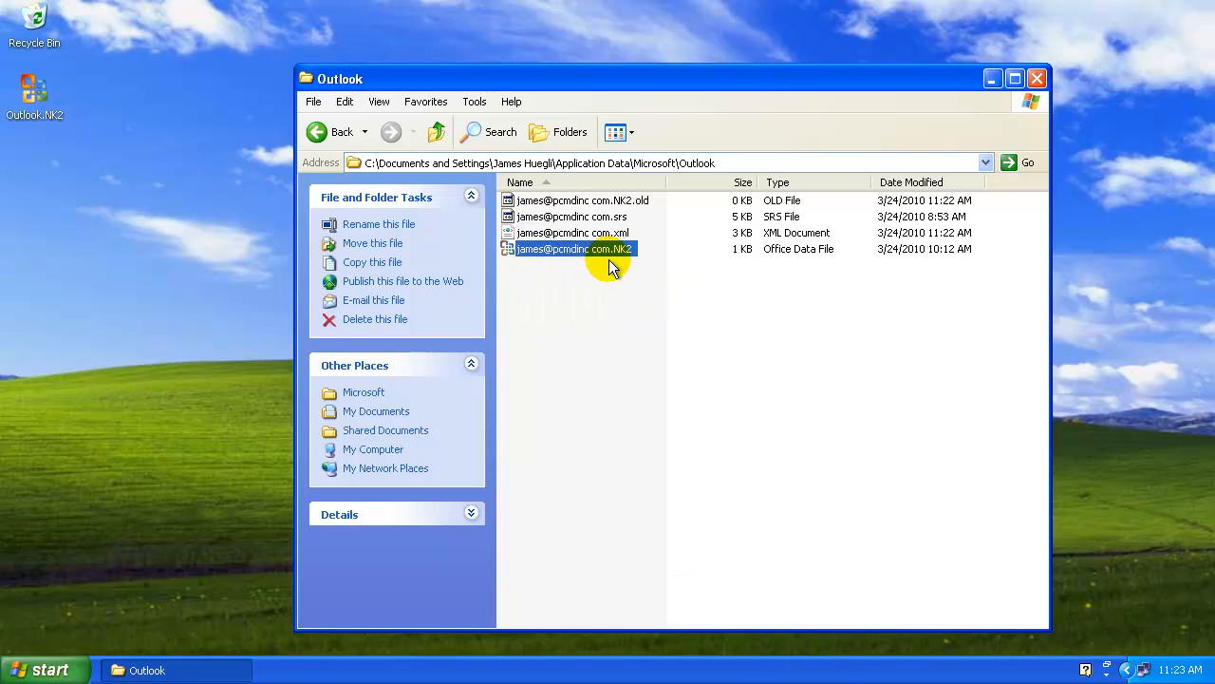
- Back in Outlook, start a new message, type 'j' and accept the suggested Gmail address
click(996, 81)
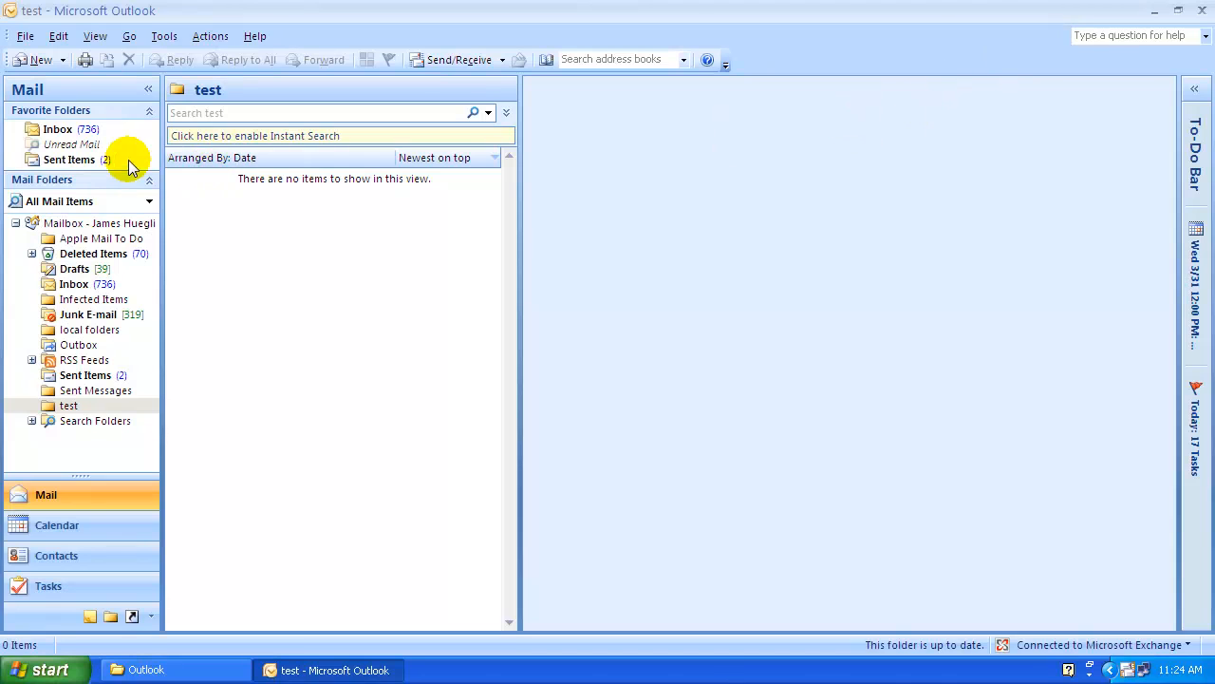
click(25, 60)
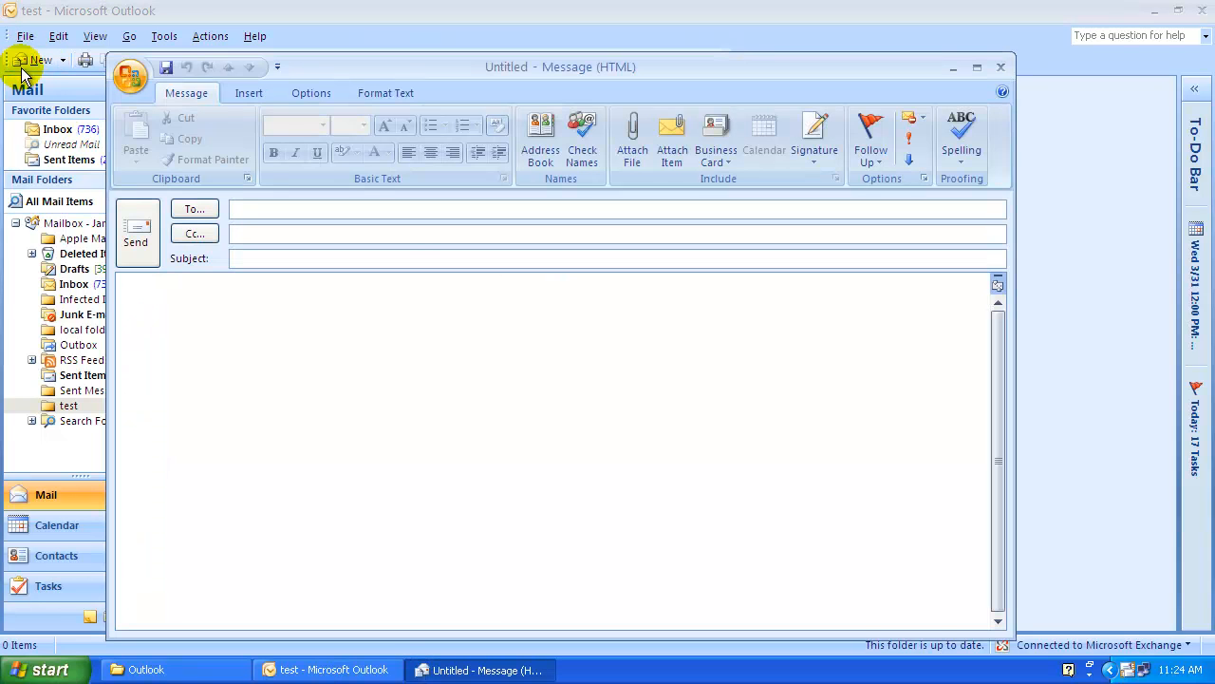
text(j)
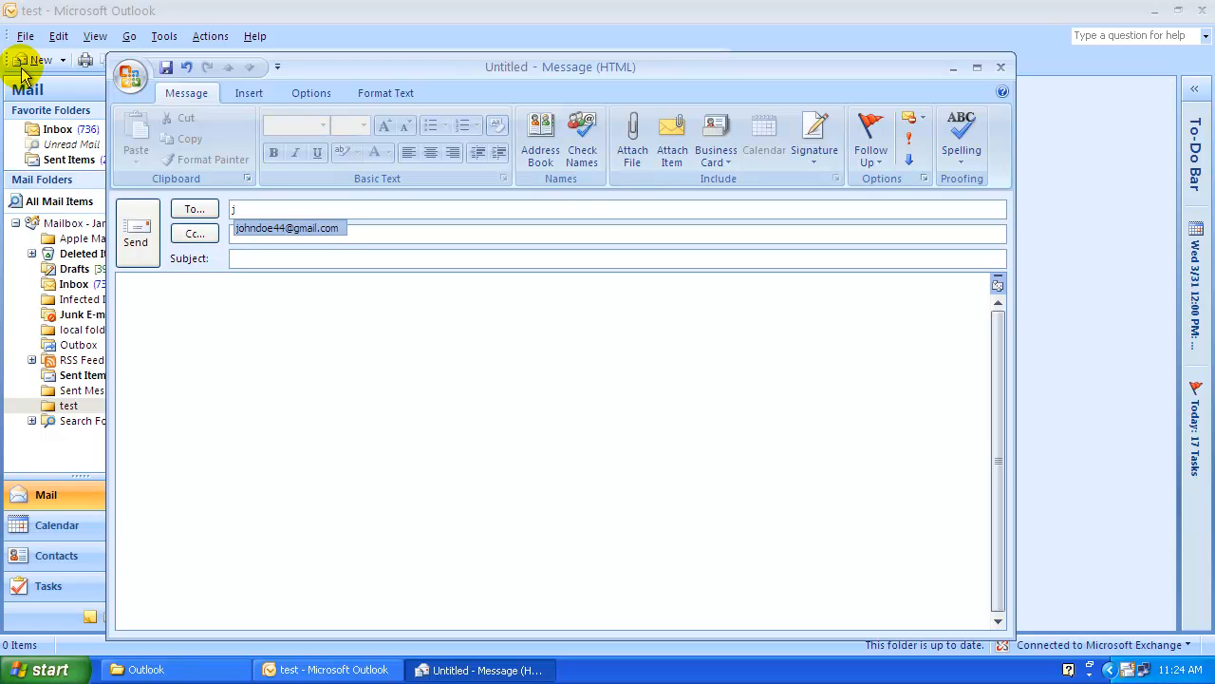
click(241, 230)
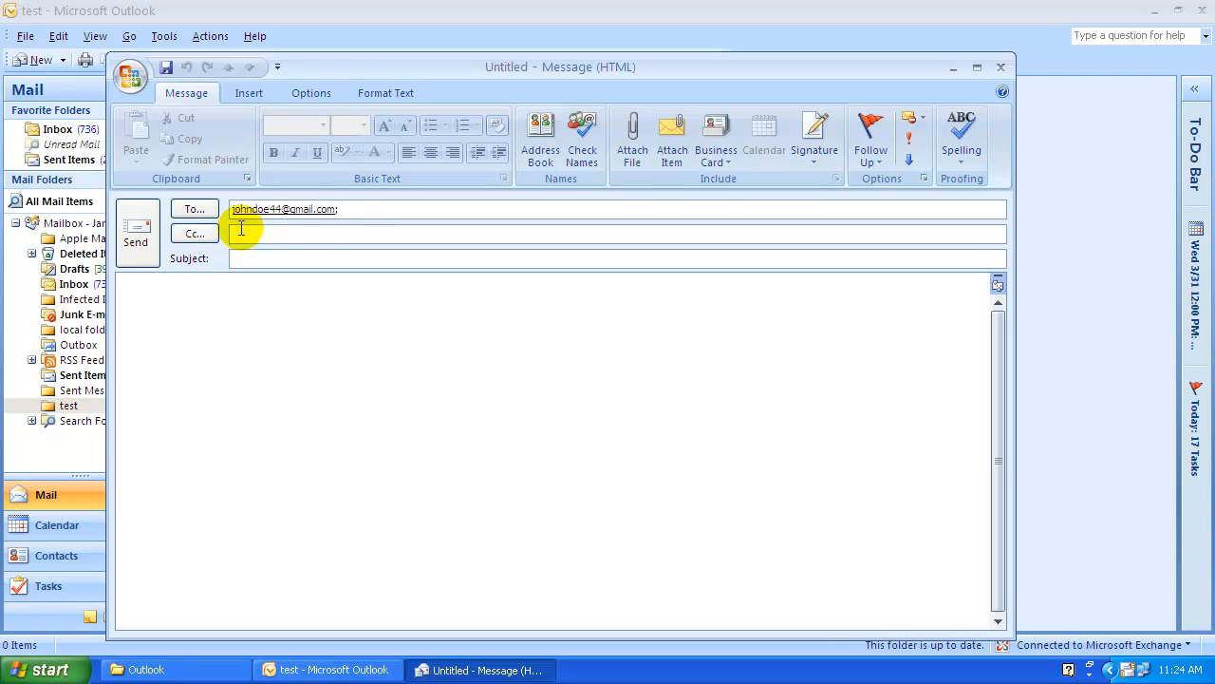